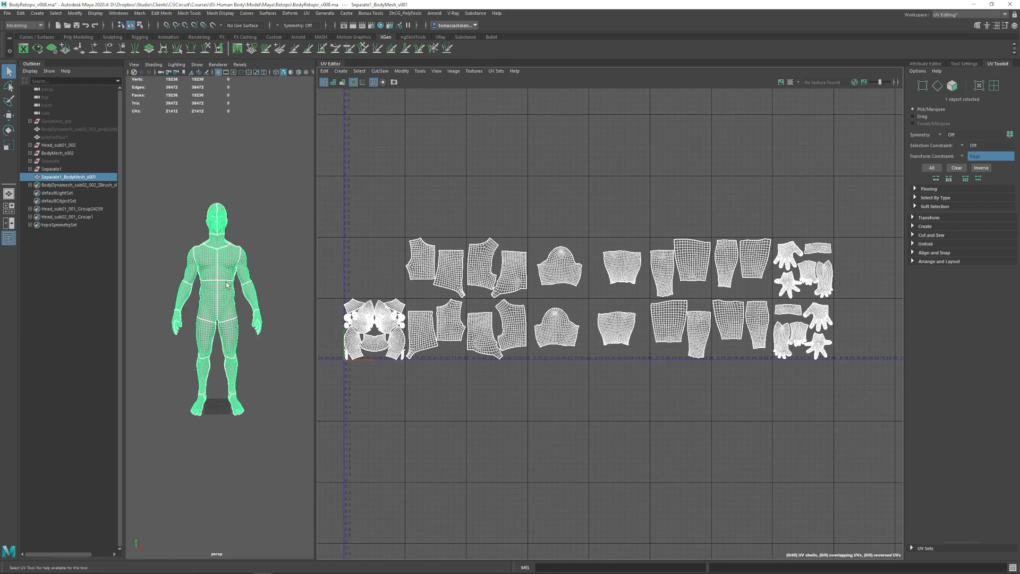
- Examine the full body mesh and the layout of its UV shells across the tiles
right_click_drag(229, 286, 312, 296, "alt")
middle_click_drag(226, 248, 224, 337, "alt")
key("f")
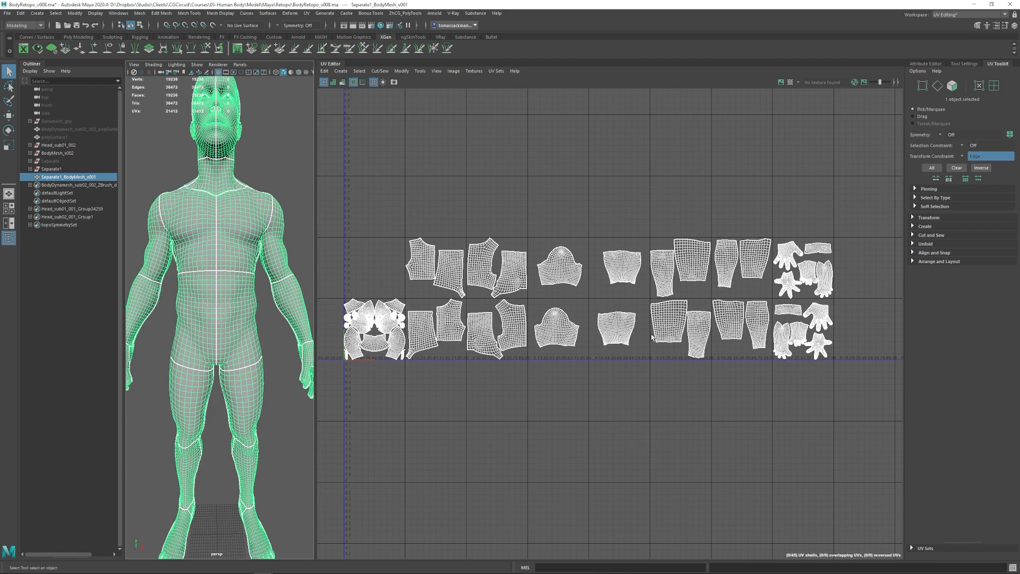
scroll(686, 257, "down", 2)
middle_click_drag(773, 242, 707, 367, "alt")
middle_click_drag(610, 400, 657, 327, "alt")
right_click_drag(658, 326, 726, 340, "alt")
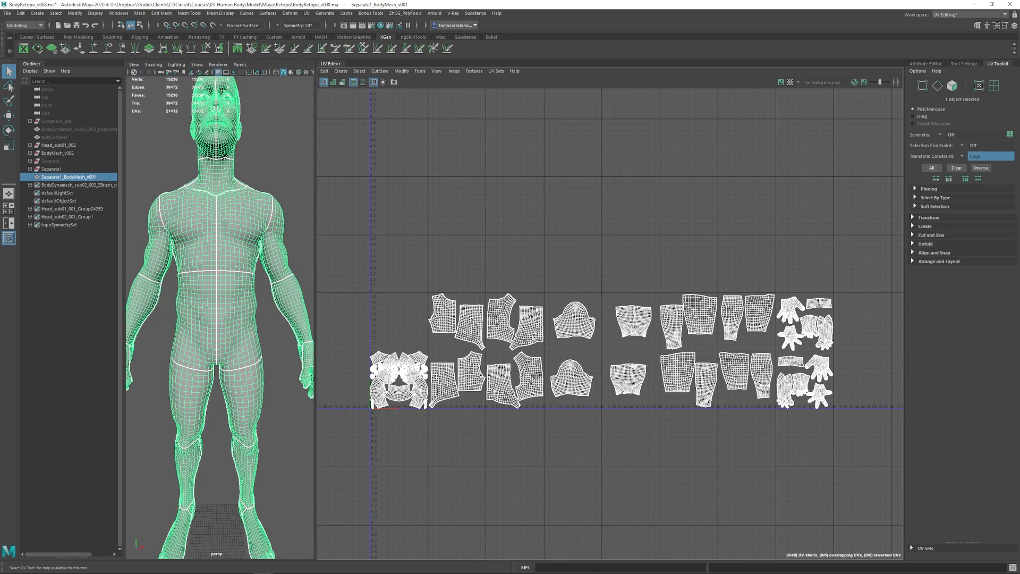
right_click_drag(562, 318, 540, 315, "alt")
middle_click_drag(536, 246, 565, 190, "alt")
right_click_drag(478, 227, 590, 257, "alt")
middle_click_drag(591, 257, 526, 259, "alt")
right_click_drag(588, 256, 569, 261, "alt")
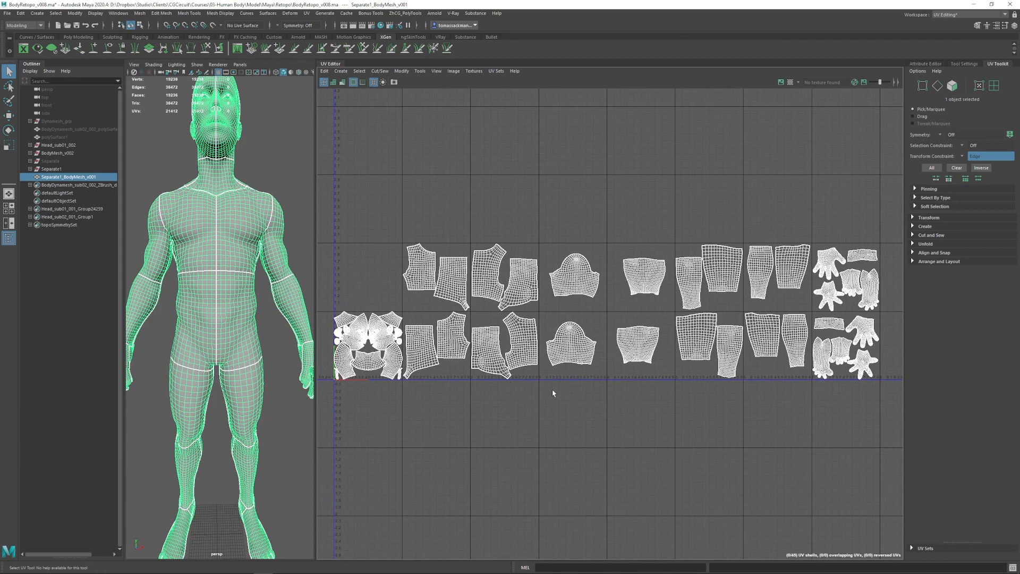
right_click_drag(438, 283, 438, 283, "alt")
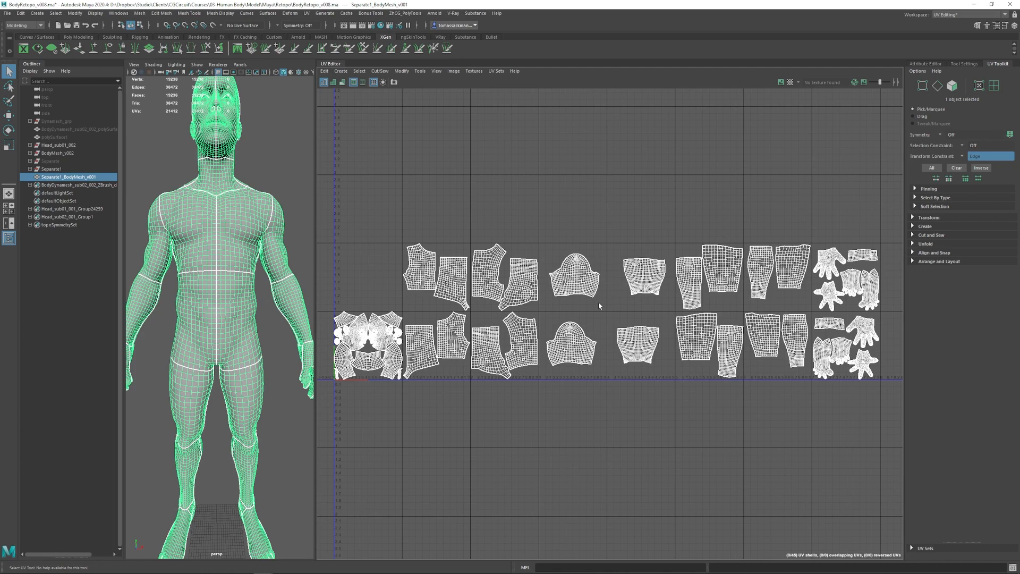
scroll(722, 310, "down", 1)
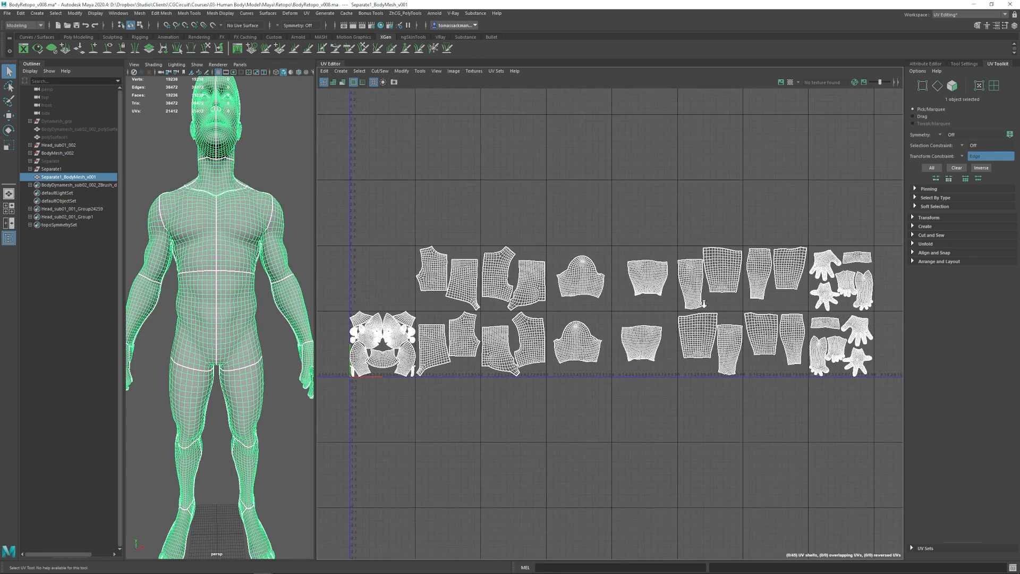
- Switch to UV shell selection and select all the body shells outside the head's tile
left_click_drag(425, 209, 888, 425)
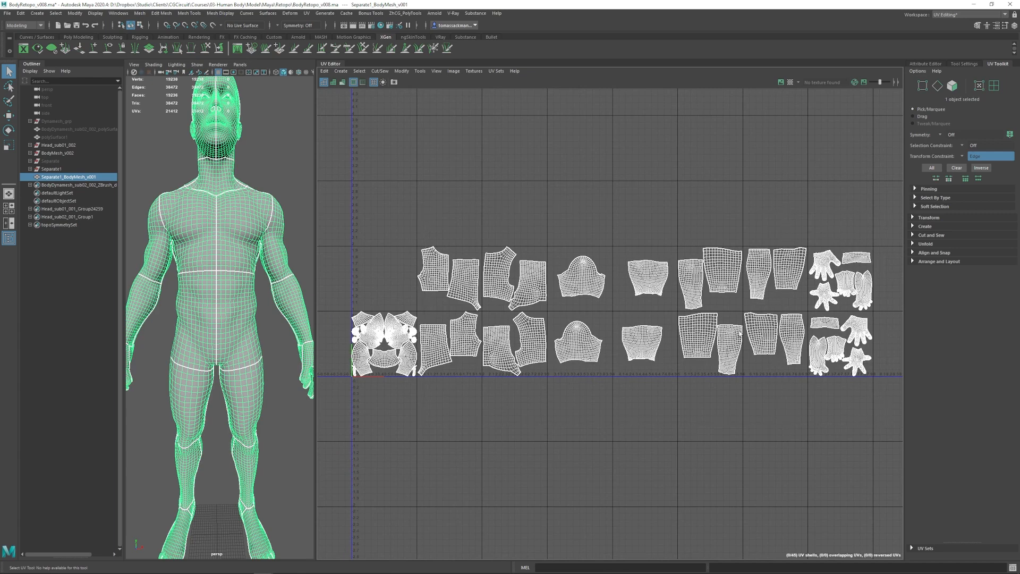
right_click_drag(503, 278, 469, 264)
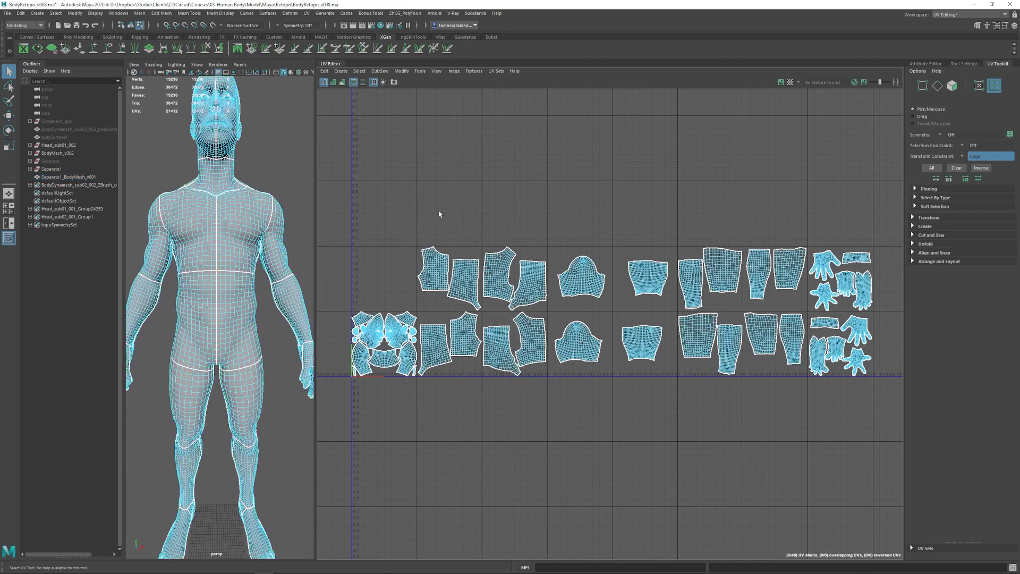
left_click_drag(424, 214, 877, 427)
scroll(795, 384, "down", 1)
middle_click_drag(766, 348, 740, 350, "alt")
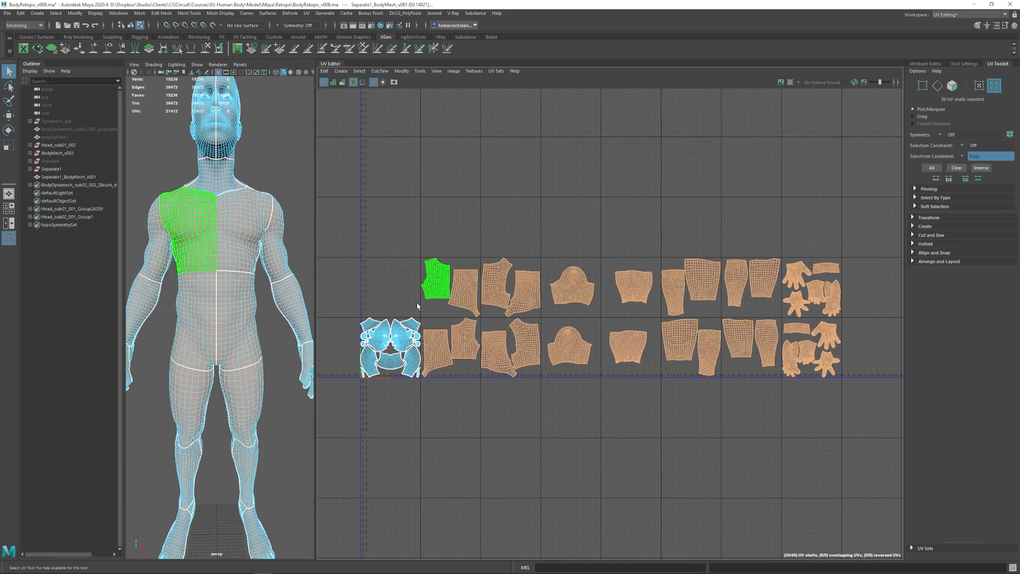
right_click_drag(765, 358, 515, 331, "alt")
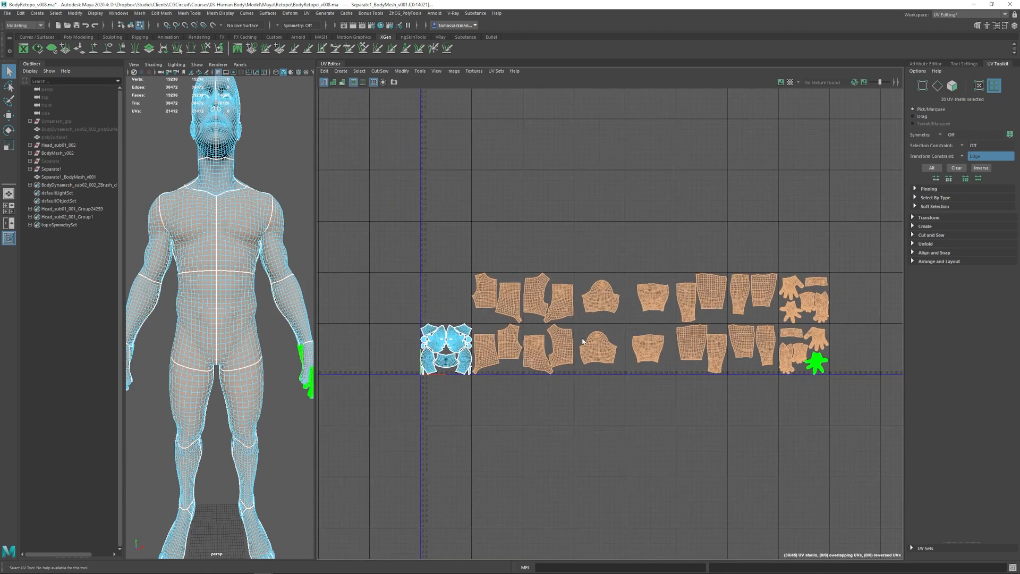
middle_click_drag(515, 331, 533, 320, "alt")
- Select the head's UV shells in the first tile and examine the head and neck on the model
scroll(468, 319, "up", 4)
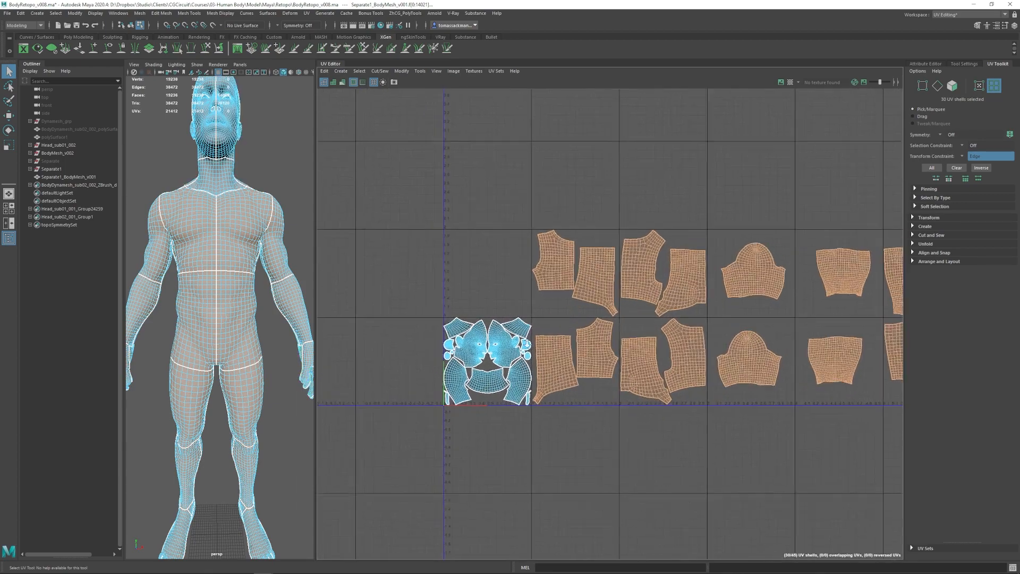
left_click_drag(409, 298, 546, 450)
right_click_drag(240, 222, 238, 252, "alt")
middle_click_drag(241, 252, 243, 310, "alt")
left_click_drag(243, 309, 229, 287, "alt")
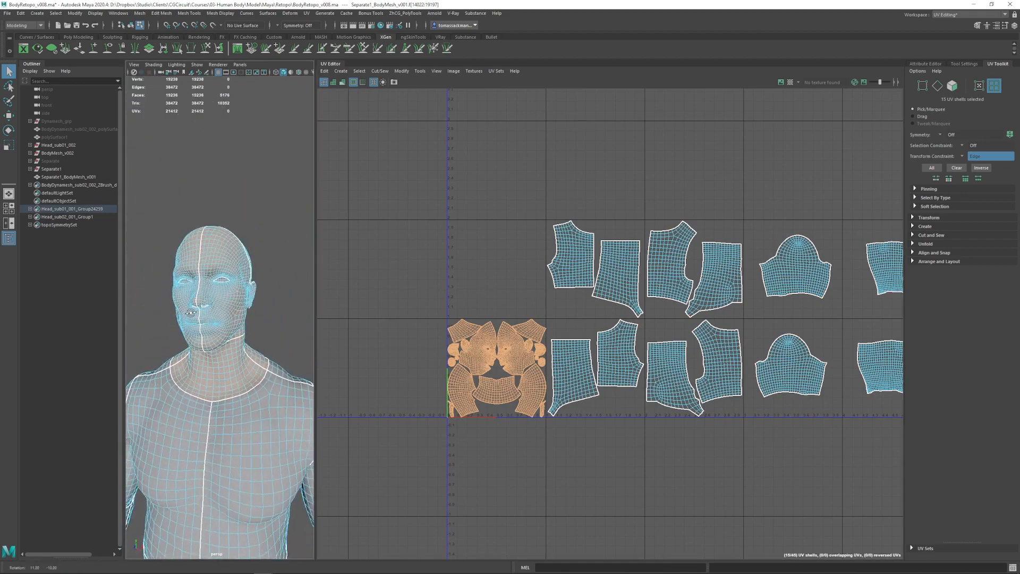
right_click_drag(228, 287, 229, 330, "alt")
right_click_drag(185, 422, 183, 343, "alt")
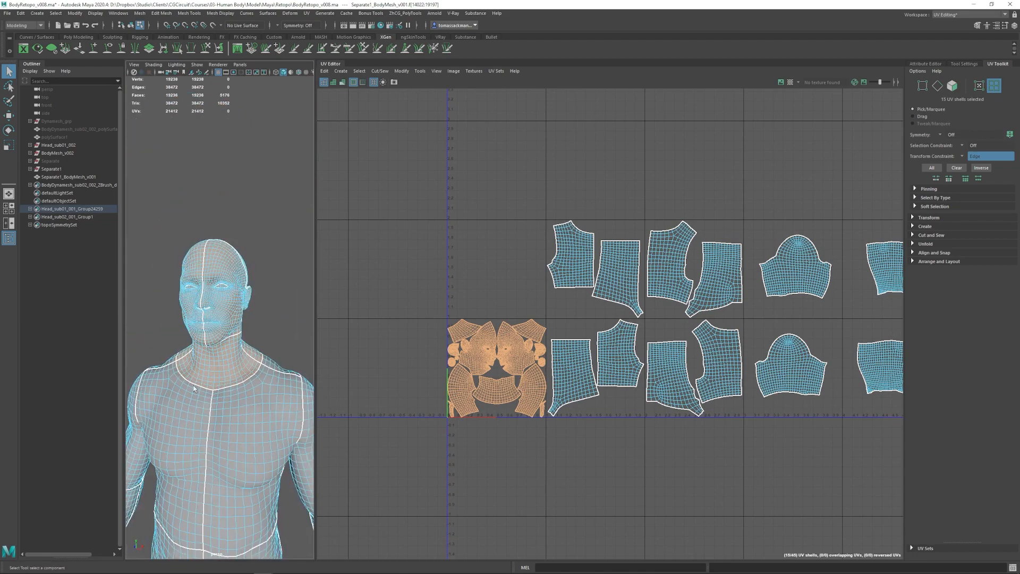
left_click_drag(184, 342, 179, 311, "alt")
- Select all the body UV shells outside the first tile again and compare them with the model
right_click_drag(766, 322, 675, 325, "alt")
middle_click_drag(717, 325, 498, 333, "alt")
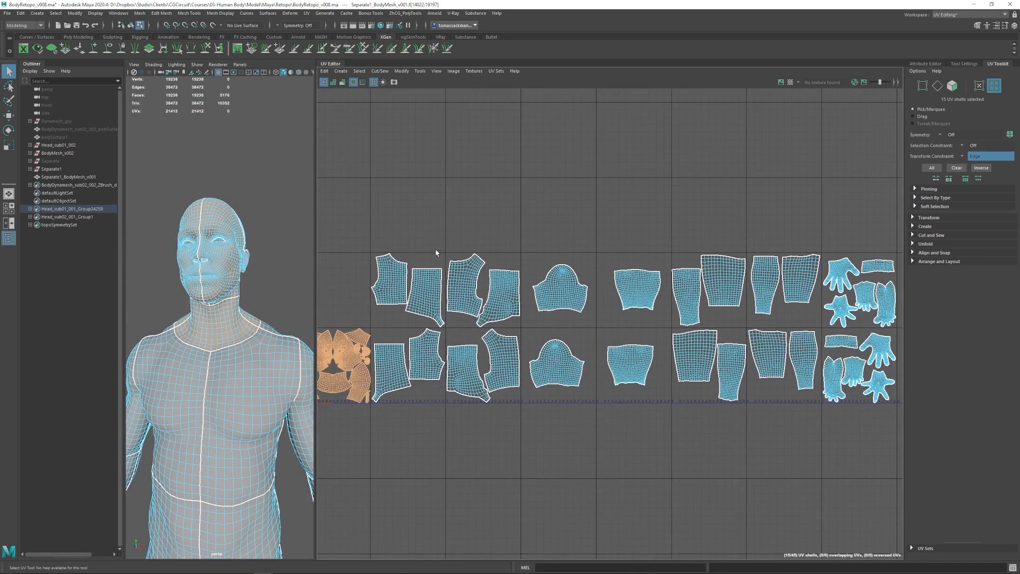
right_click_drag(547, 299, 508, 299, "alt")
left_click_drag(416, 258, 824, 436)
right_click_drag(824, 436, 609, 350, "alt")
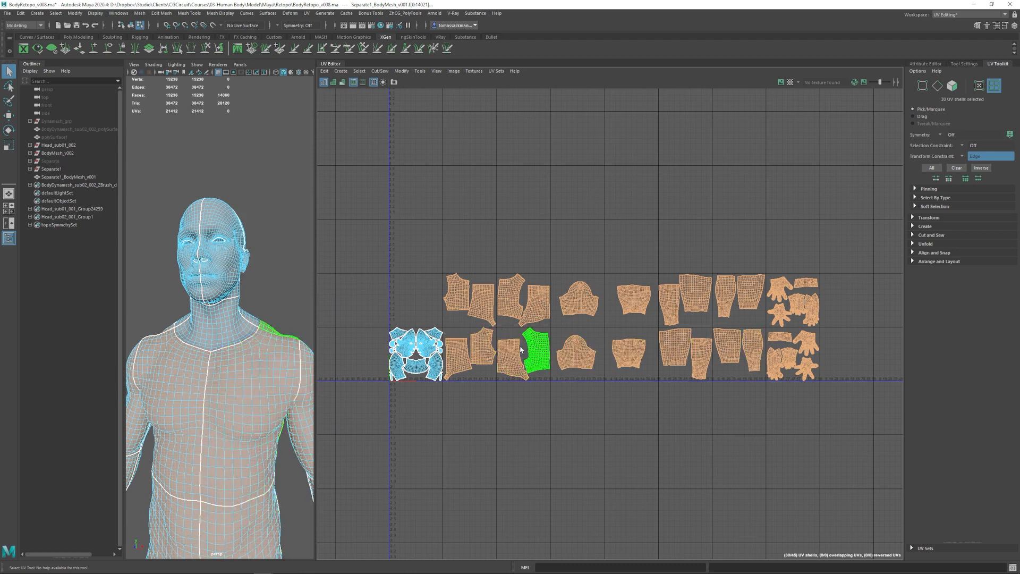
scroll(668, 337, "down", 1)
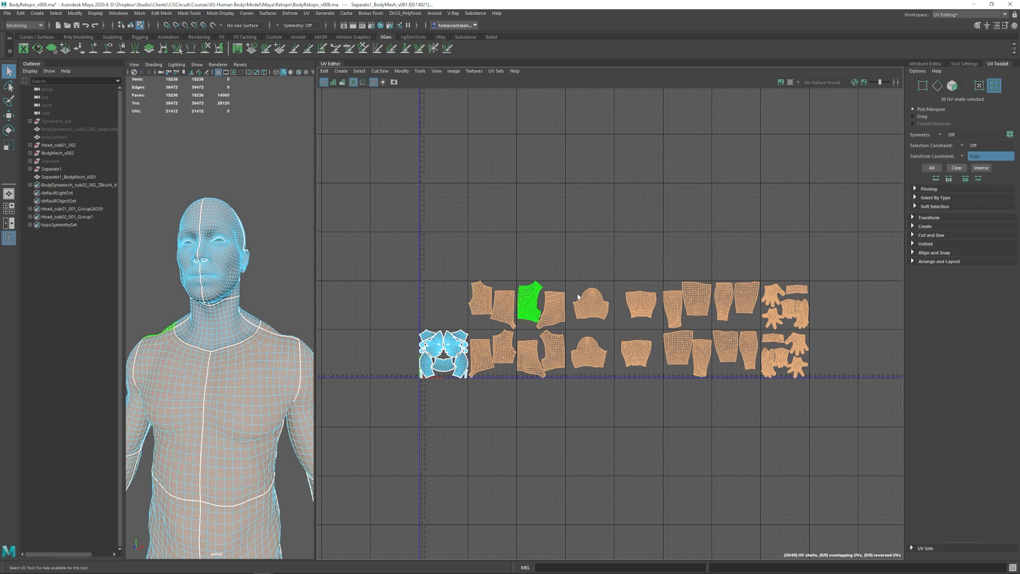
right_click_drag(600, 296, 577, 299, "alt")
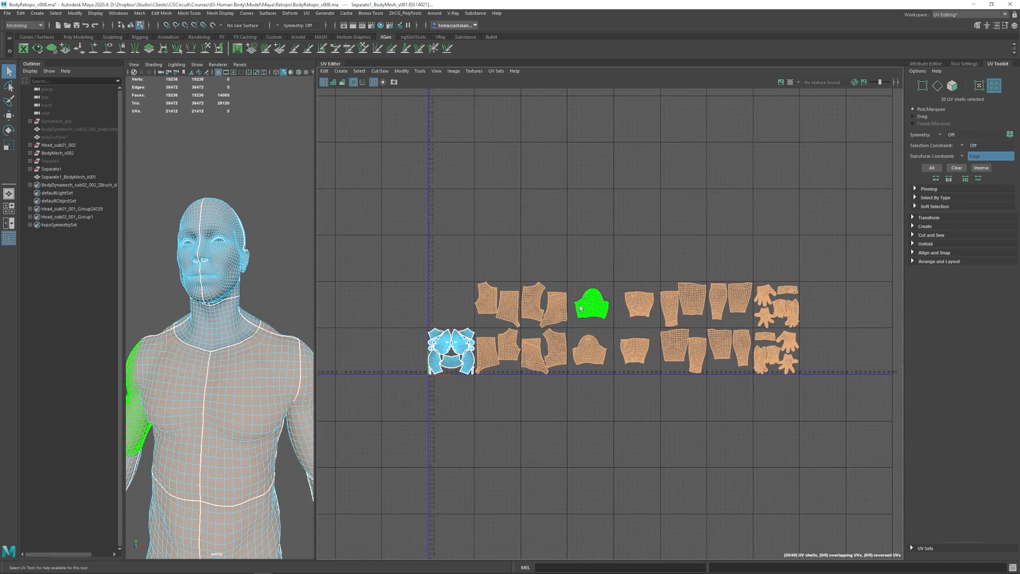
middle_click_drag(570, 308, 536, 269, "alt")
left_click_drag(263, 319, 241, 298, "alt")
right_click_drag(241, 299, 279, 262, "alt")
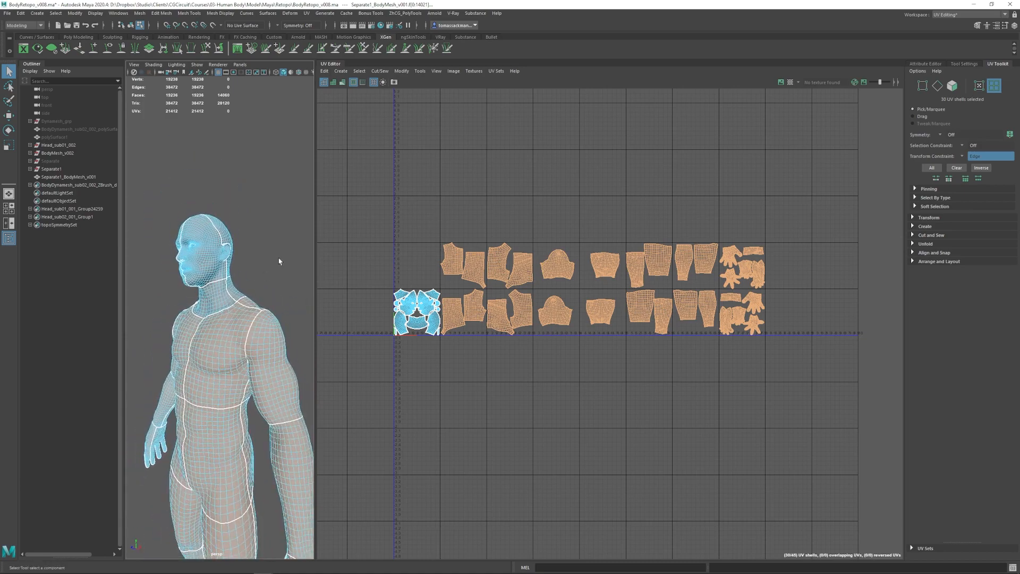
- Enlarge the 3D viewport and examine the UV seams around the neck, shoulder and arm
left_click_drag(315, 262, 789, 262)
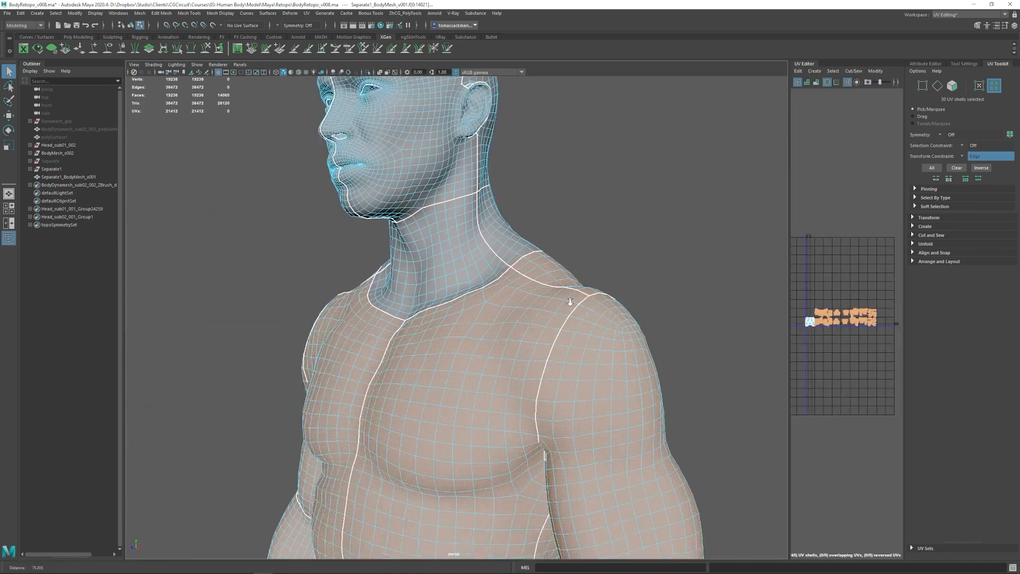
right_click_drag(457, 287, 419, 273, "alt")
left_click_drag(420, 273, 491, 271, "alt")
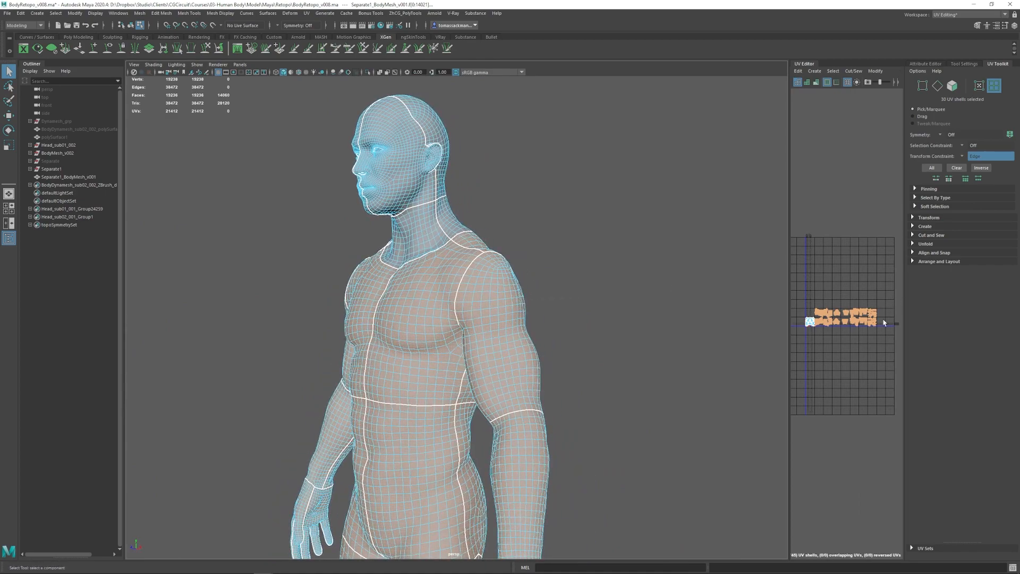
right_click_drag(387, 312, 603, 324, "alt")
left_click_drag(517, 308, 568, 292, "alt")
- Widen the UV Editor and examine the chest and torso seams alongside the matching UV shells
left_click_drag(788, 297, 496, 298)
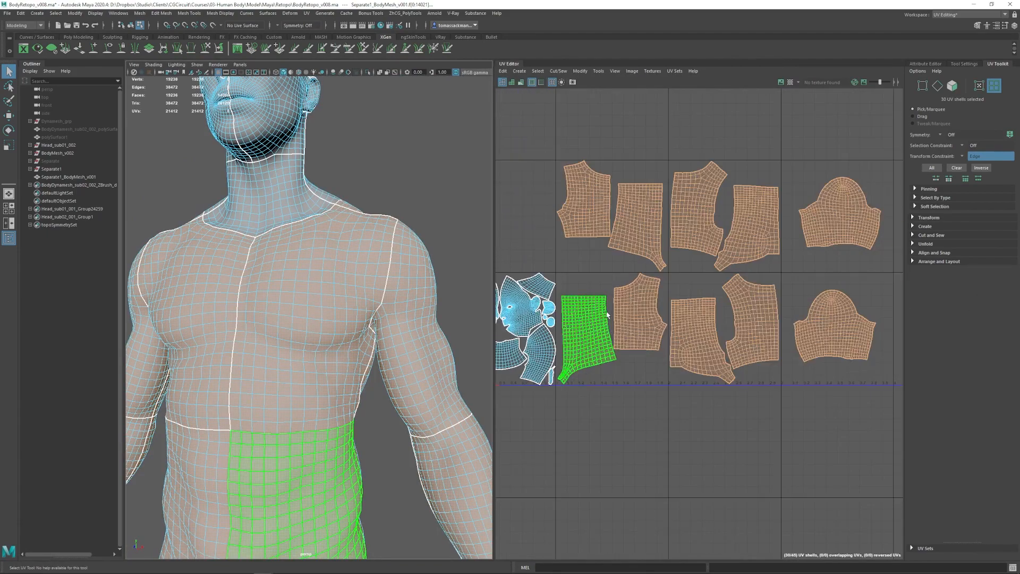
scroll(611, 315, "up", 4)
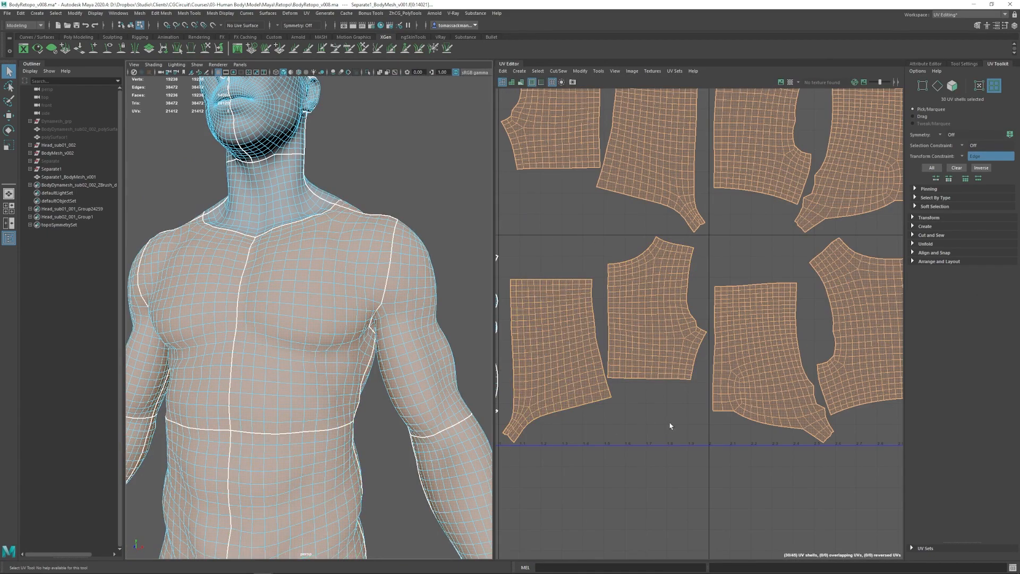
right_click_drag(240, 296, 257, 289, "alt")
left_click_drag(258, 289, 279, 291, "alt")
right_click_drag(279, 291, 312, 301, "alt")
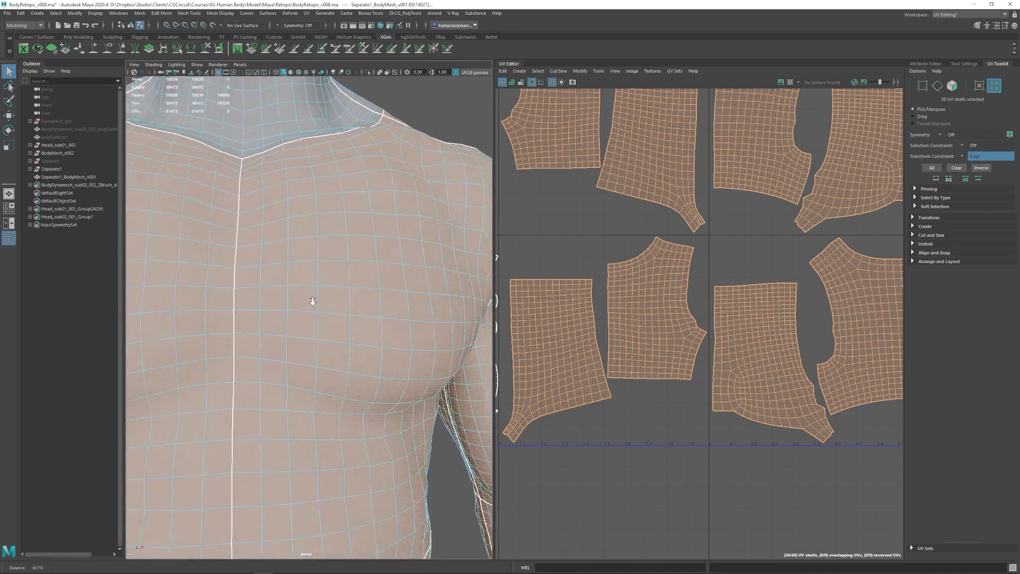
middle_click_drag(312, 301, 332, 264, "alt")
mouse_move(333, 264)
left_mouse_down("alt")
mouse_move(355, 260)
mouse_move(327, 255)
left_mouse_up("alt")
left_click(326, 255)
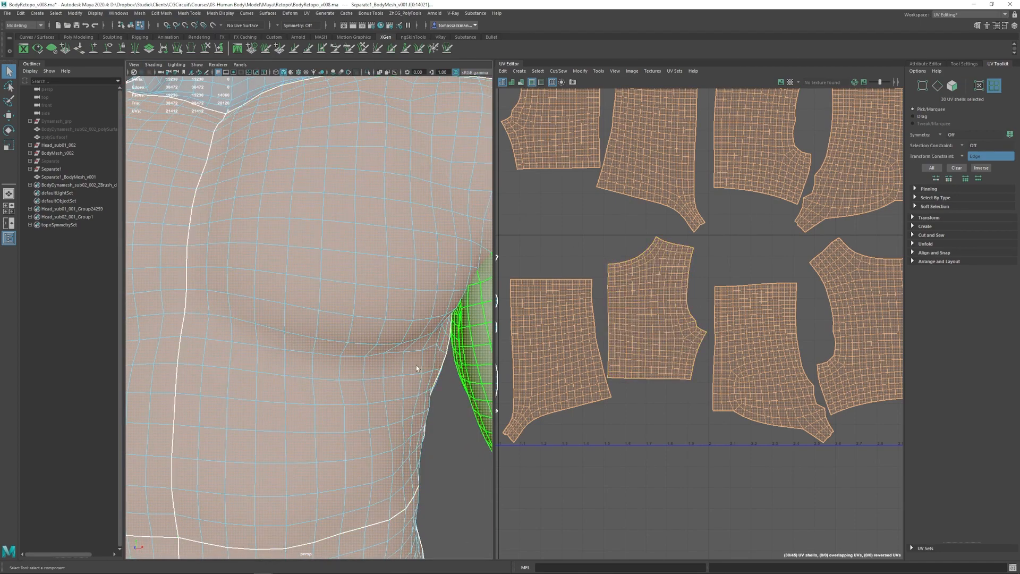
right_click_drag(428, 338, 332, 302, "alt")
left_click_drag(332, 302, 381, 340, "alt")
right_click_drag(381, 340, 323, 283, "alt")
middle_click_drag(323, 282, 366, 358, "alt")
mouse_move(367, 359)
left_mouse_down("alt")
mouse_move(387, 363)
mouse_move(361, 341)
left_mouse_up("alt")
right_click_drag(361, 341, 390, 340, "alt")
middle_click_drag(391, 340, 394, 267, "alt")
middle_click_drag(402, 478, 384, 303, "alt")
middle_click_drag(406, 401, 282, 265, "alt")
right_click_drag(436, 351, 314, 354, "alt")
left_click_drag(360, 341, 399, 325, "alt")
right_click_drag(400, 325, 349, 317, "alt")
- Give the UV Editor most of the workspace and review the complete UV layout across the tiles
left_click_drag(495, 268, 392, 267)
left_click(589, 293)
scroll(592, 296, "down", 5)
middle_click_drag(696, 278, 627, 299, "alt")
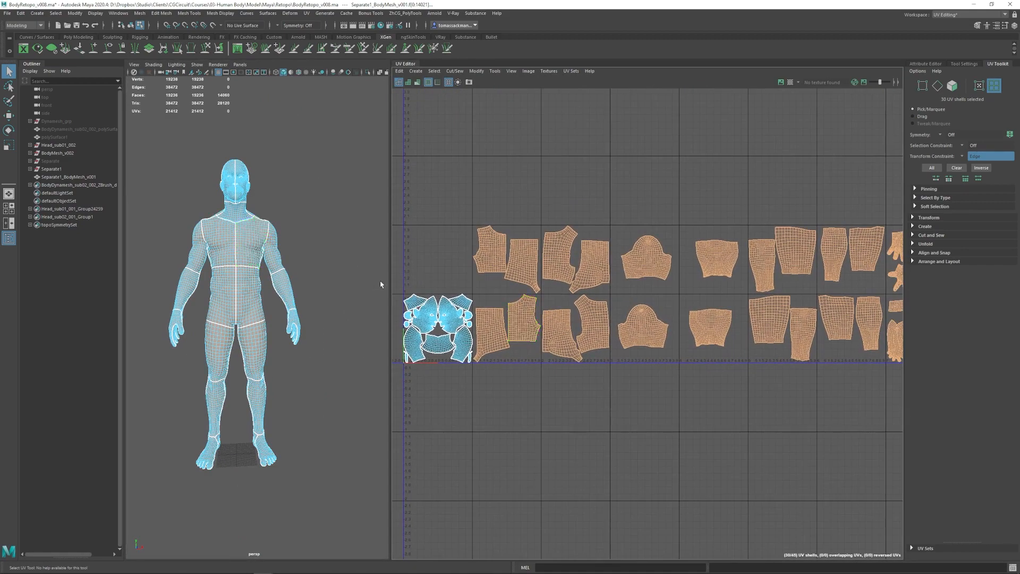
left_click_drag(392, 278, 323, 277)
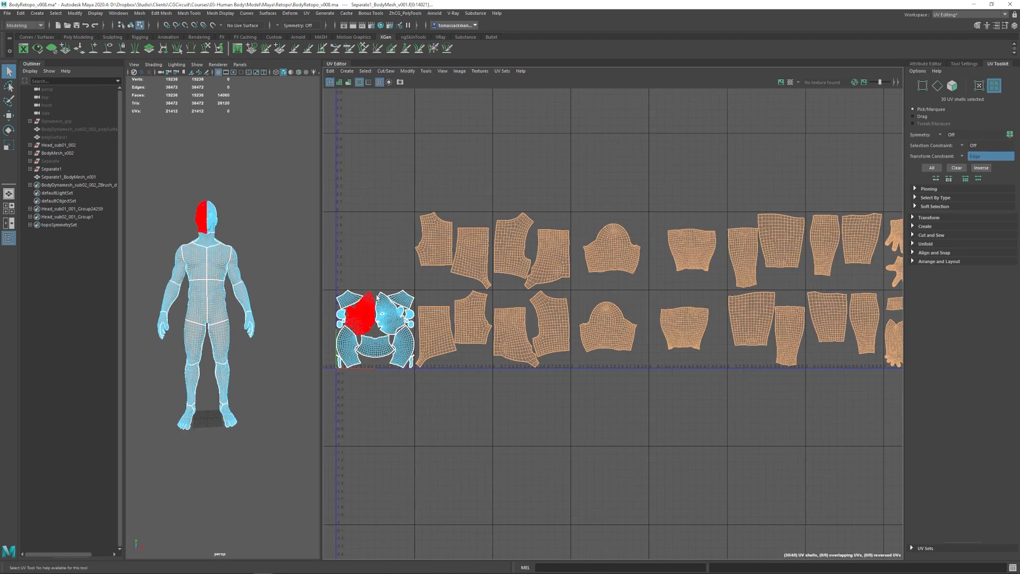
middle_click_drag(654, 283, 590, 286, "alt")
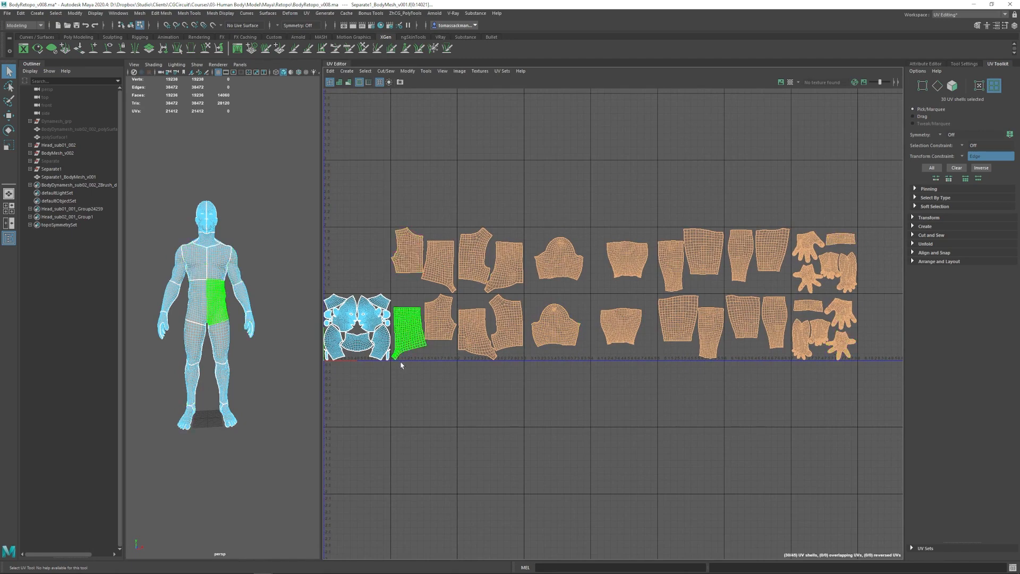
scroll(470, 306, "up", 1)
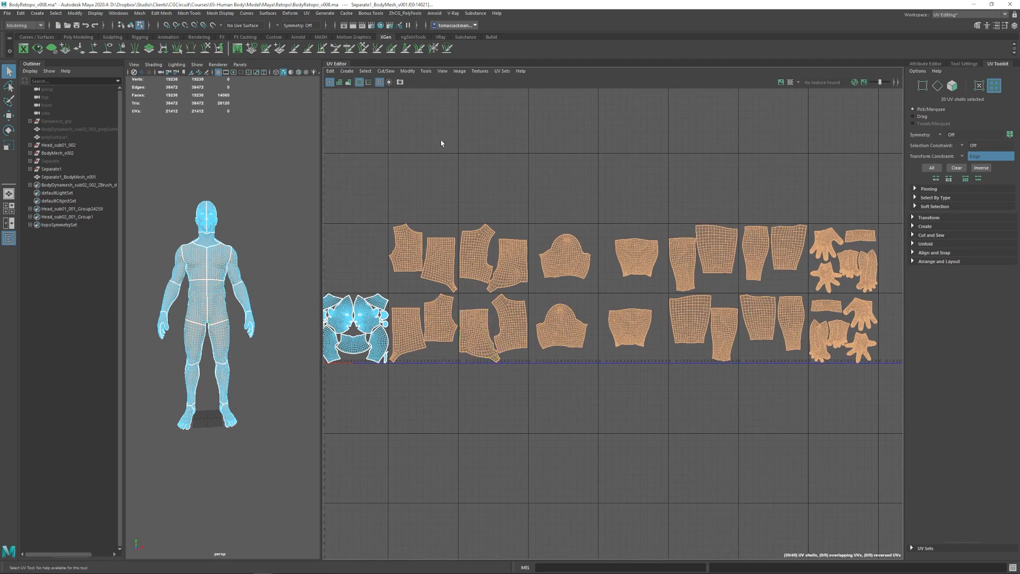
middle_click_drag(338, 294, 430, 280, "alt")
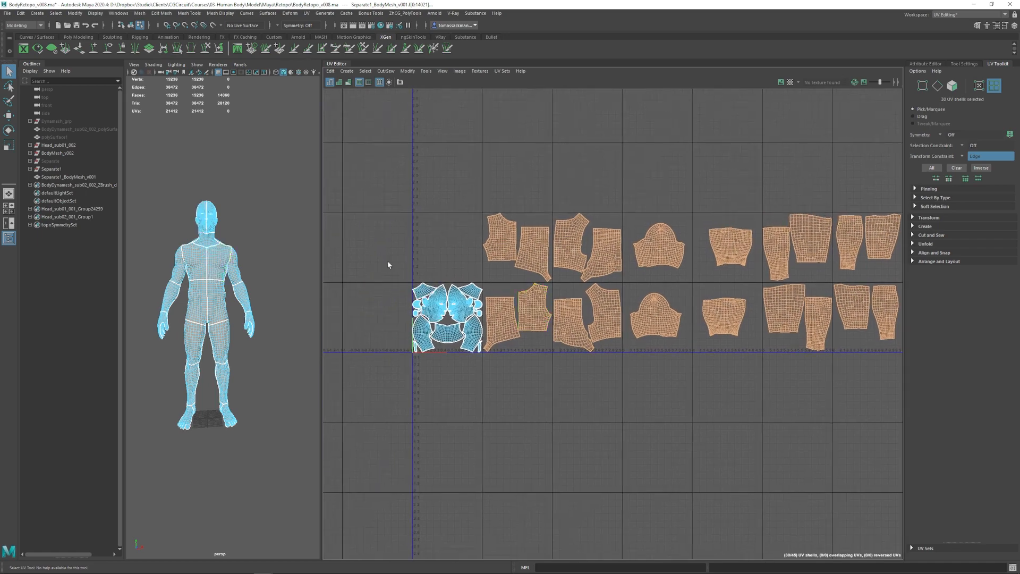
right_click_drag(657, 248, 596, 230, "alt")
middle_click_drag(596, 229, 524, 239, "alt")
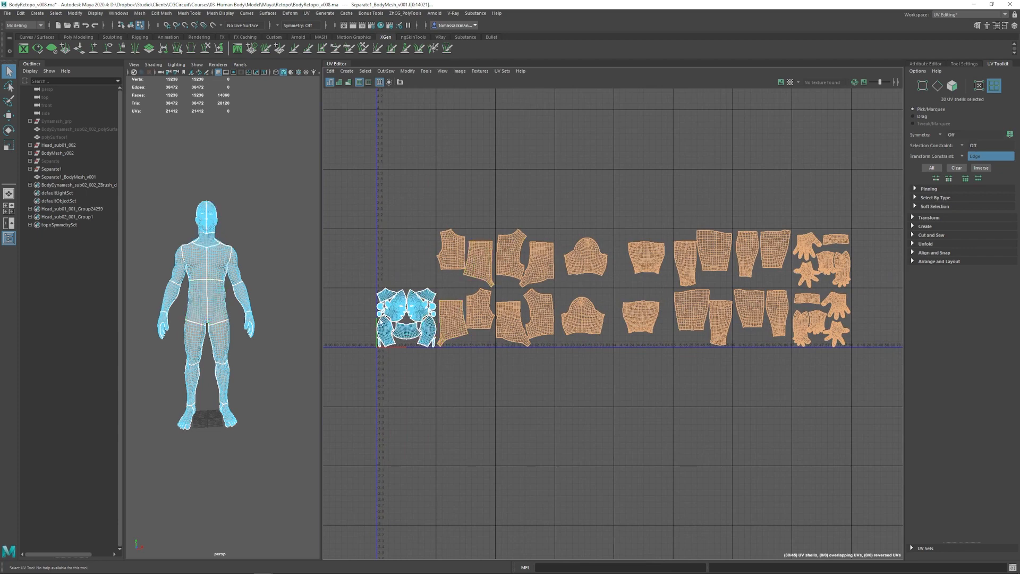
right_click_drag(683, 266, 662, 269, "alt")
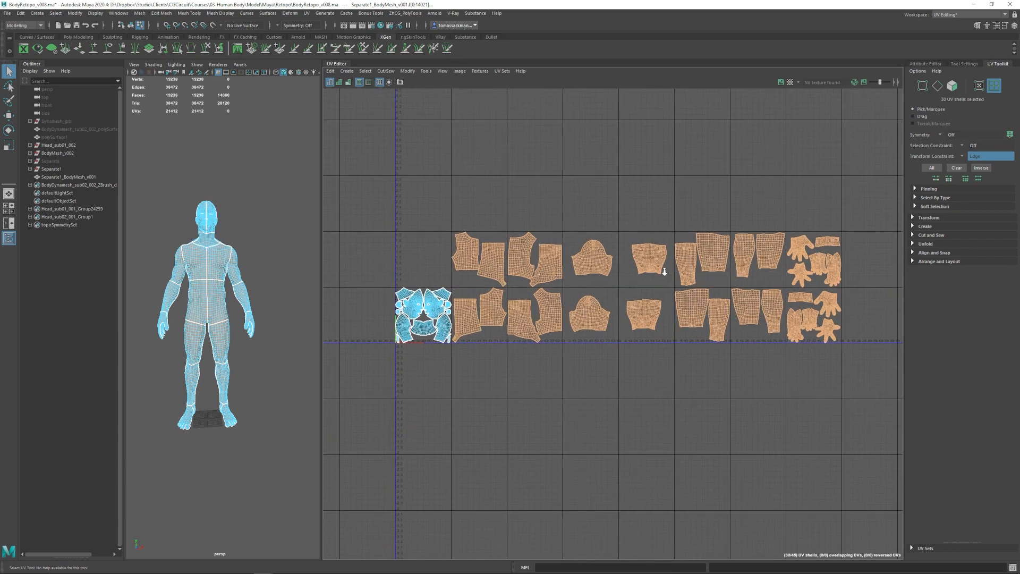
middle_click_drag(663, 269, 643, 314, "alt")
right_click_drag(655, 315, 711, 321, "alt")
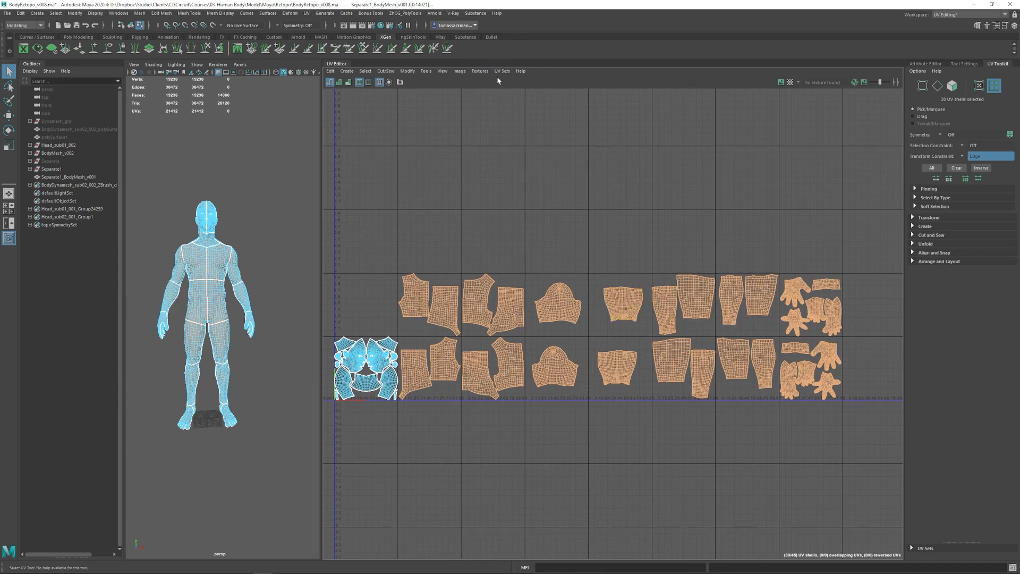
- Select all head and body UV shells and copy their UVs into a new UV set
left_click_drag(879, 230, 325, 478)
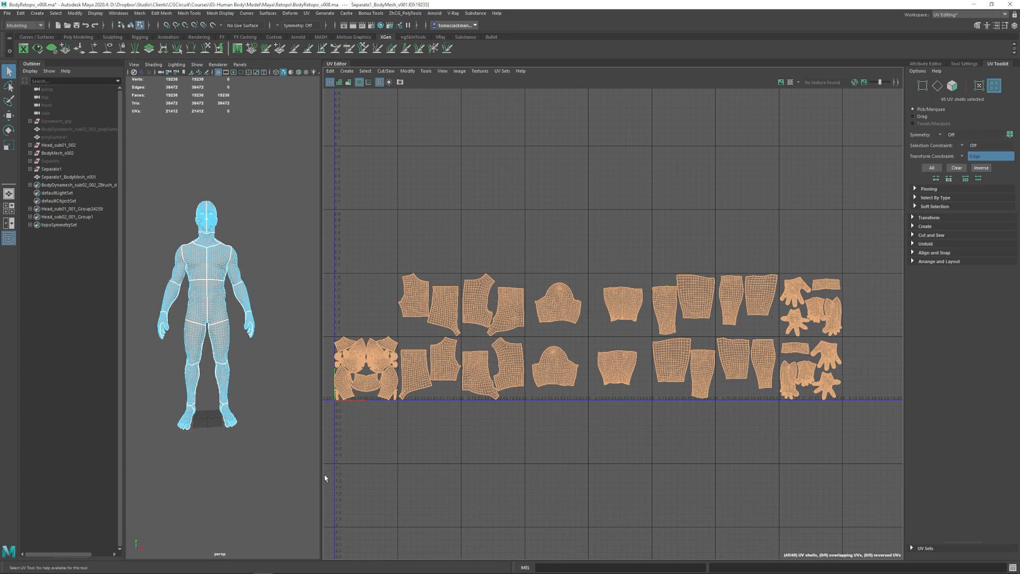
left_click(500, 71)
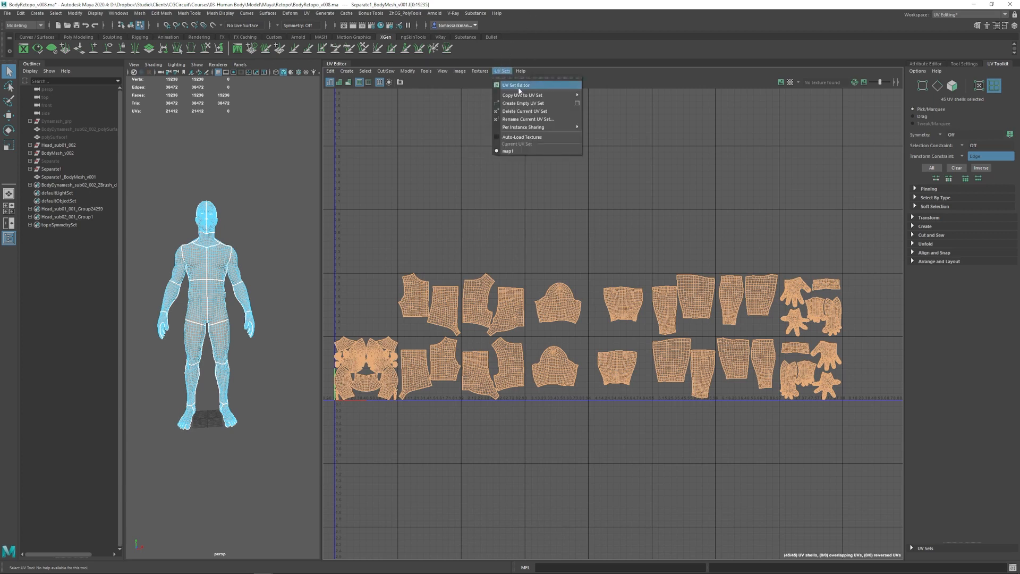
mouse_move(525, 96)
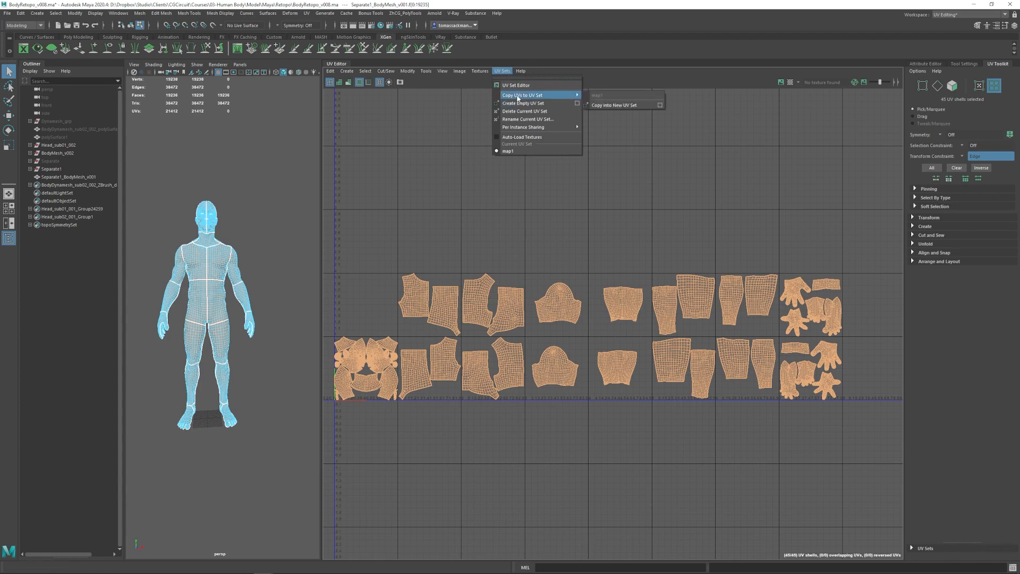
left_click(603, 106)
- Return to object selection and select the whole body mesh
scroll(613, 193, "down", 1)
right_click_drag(555, 282, 518, 278)
right_click_drag(214, 256, 265, 222)
left_click(266, 221)
left_click(219, 246)
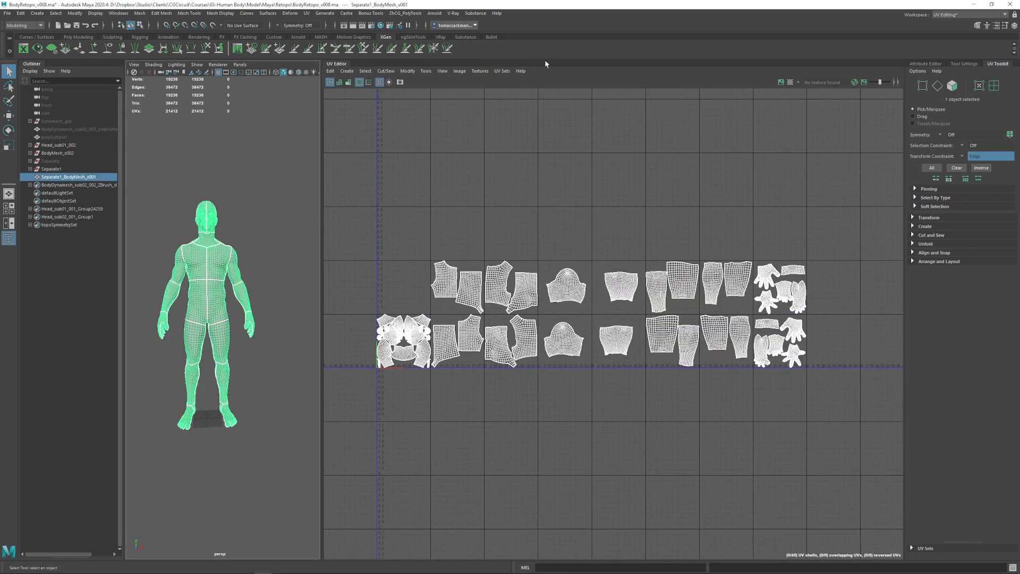
- Compare the UV sets by switching the current set between map1 and uvSet, ending on uvSet
left_click(504, 71)
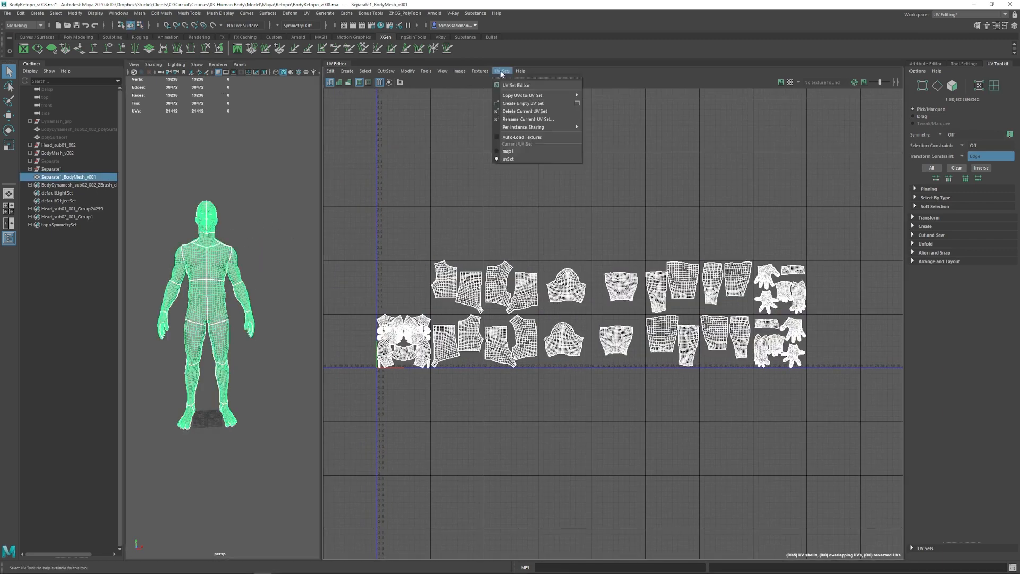
left_click(533, 159)
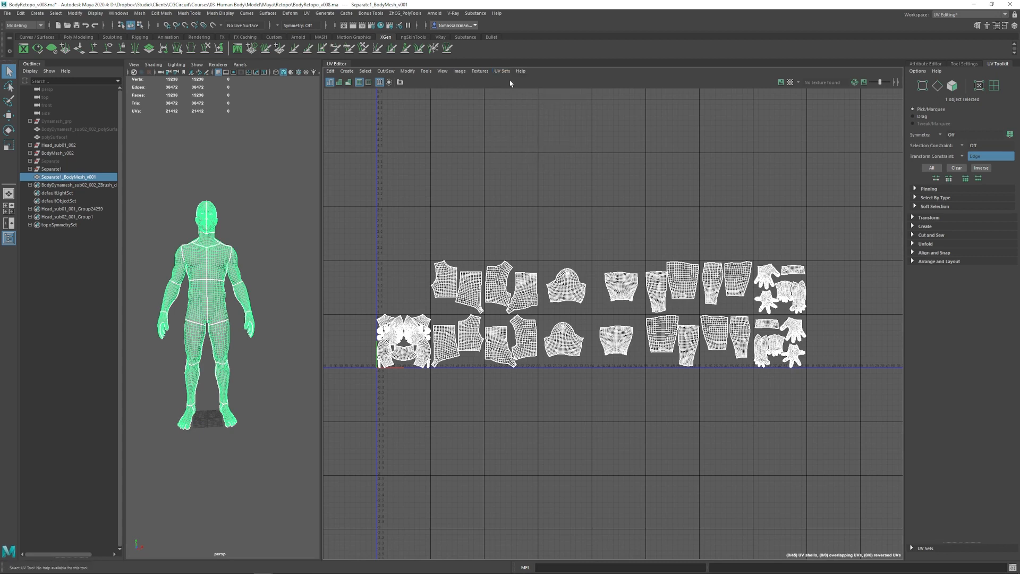
left_click(506, 75)
left_click(524, 151)
left_click(506, 73)
left_click(518, 157)
- Examine the full tile layout in uvSet, then inspect the head and torso shells in the first tiles closely
scroll(617, 256, "down", 1)
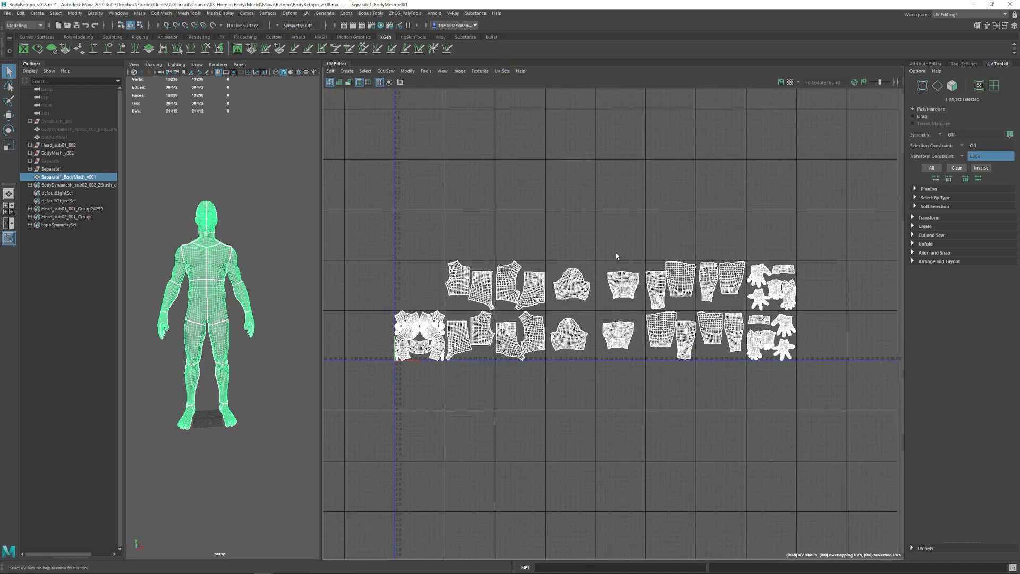
scroll(615, 265, "up", 2)
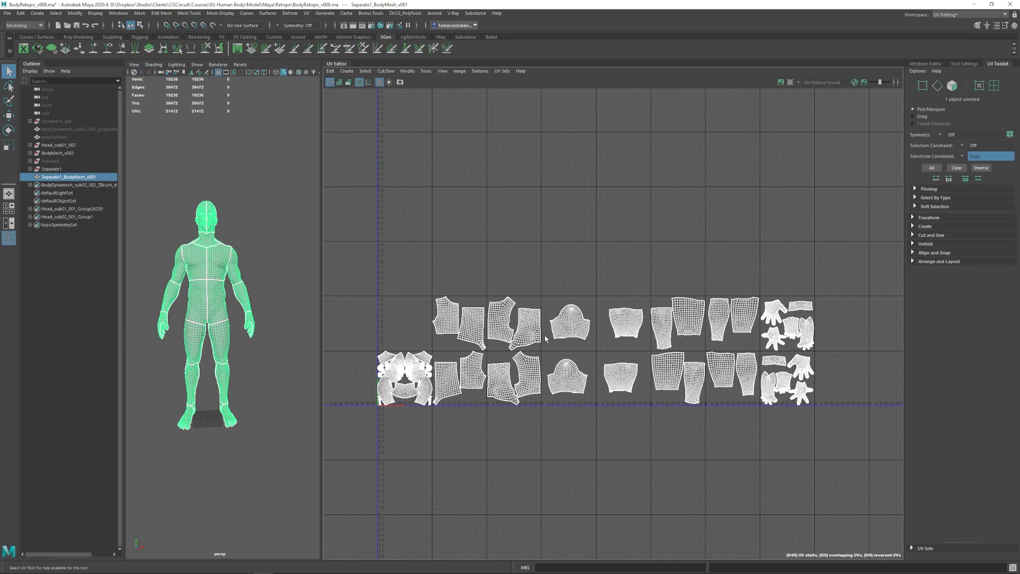
scroll(593, 334, "down", 1)
middle_click_drag(500, 362, 569, 326, "alt")
scroll(628, 303, "up", 1)
middle_click_drag(426, 307, 399, 310, "alt")
scroll(449, 379, "up", 5)
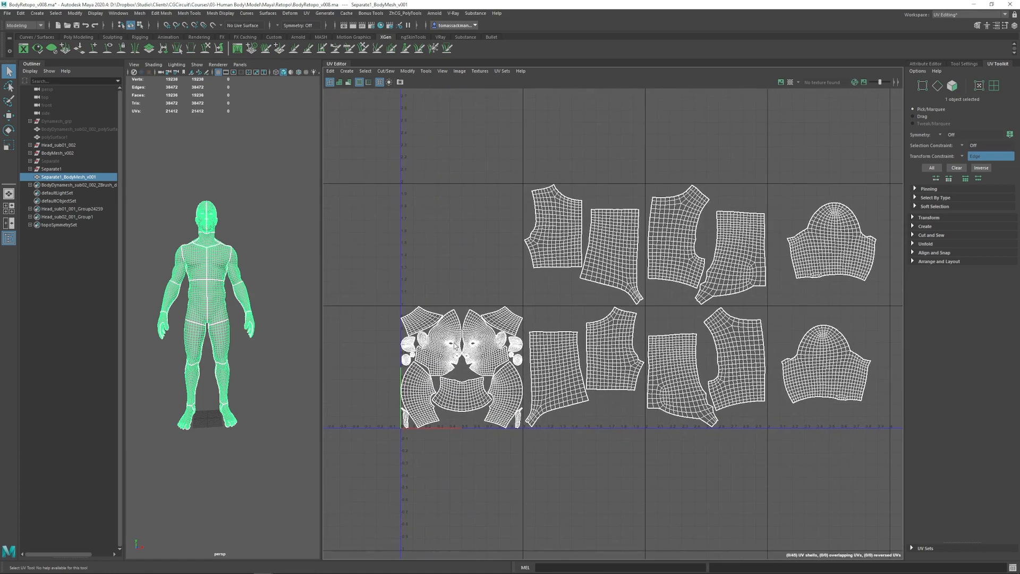
middle_click_drag(448, 403, 447, 381, "alt")
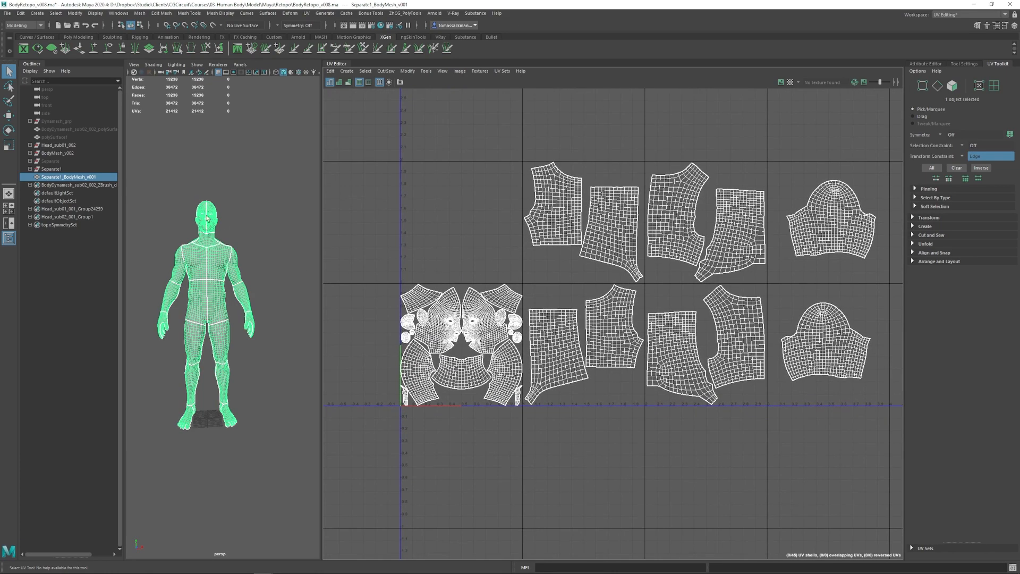
- Inspect the head, neck and chest seams on the model and review the remaining limb and hand shells across the UV tiles
right_click_drag(208, 218, 255, 223, "alt")
middle_click_drag(212, 138, 250, 330, "alt")
left_click_drag(255, 319, 223, 189, "alt")
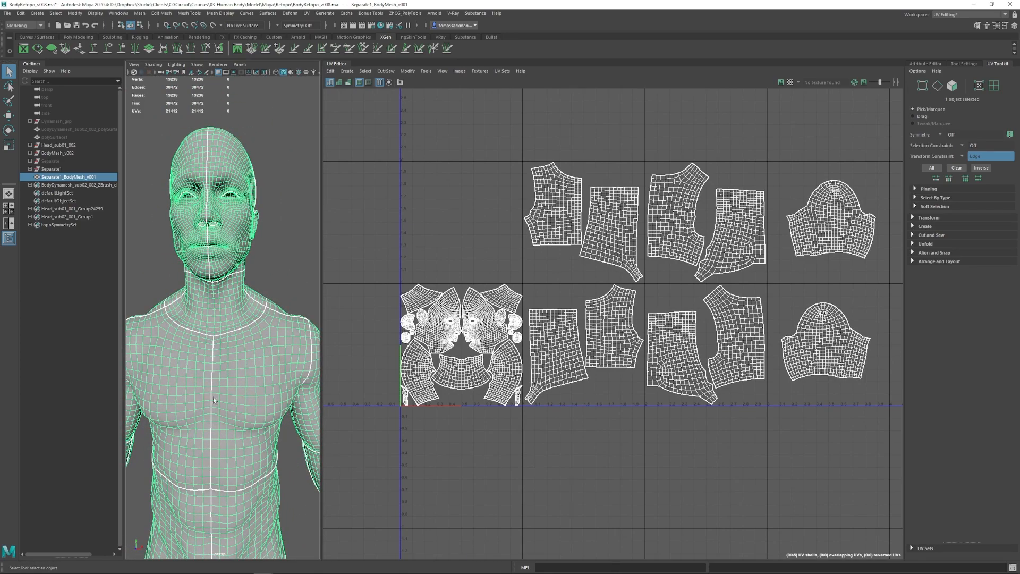
scroll(727, 264, "down", 2)
middle_click_drag(727, 264, 494, 266, "alt")
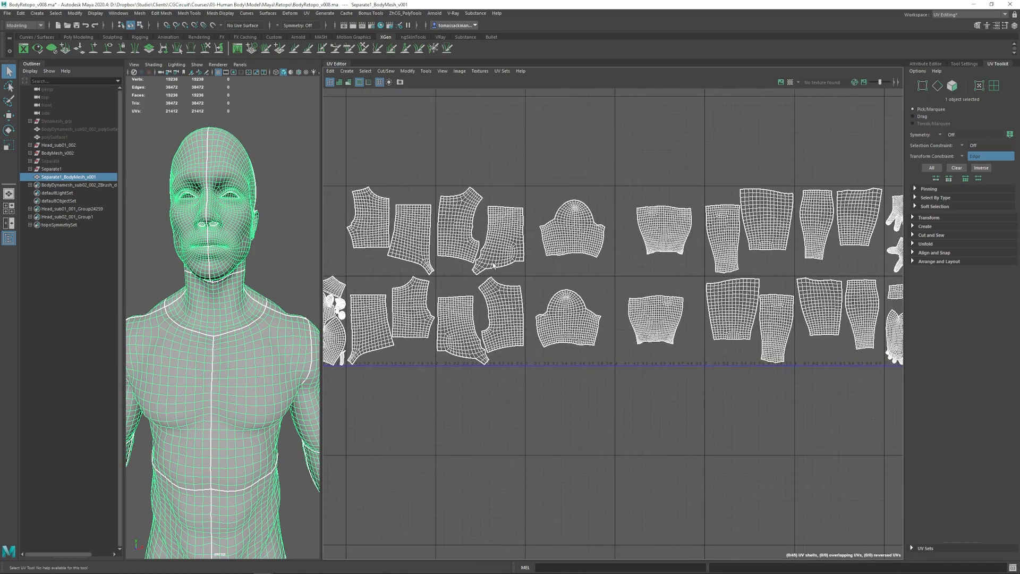
right_click_drag(670, 262, 569, 216, "alt")
middle_click_drag(659, 216, 639, 241, "alt")
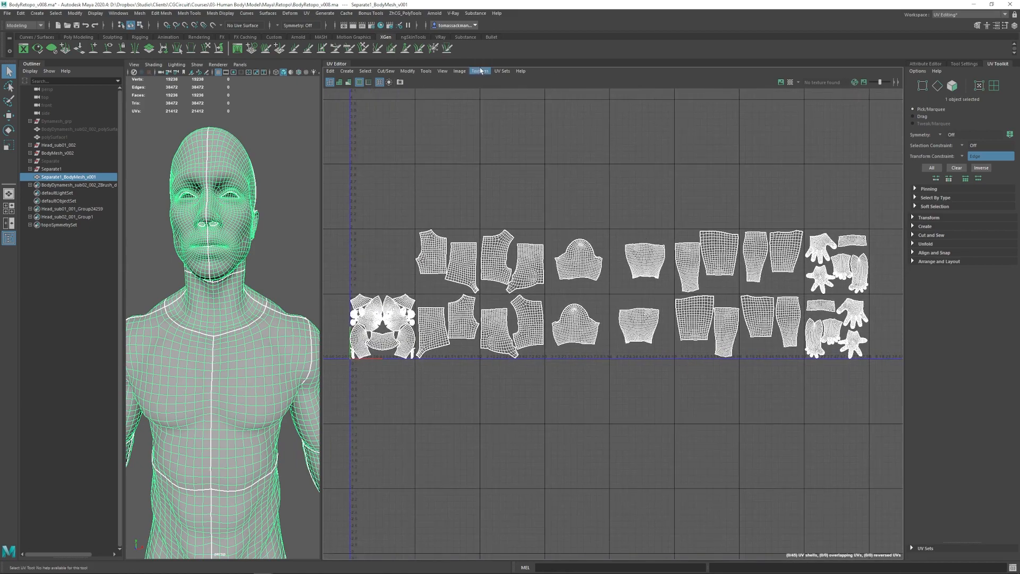
- Make map1 the current UV set for the body mesh
left_click(501, 71)
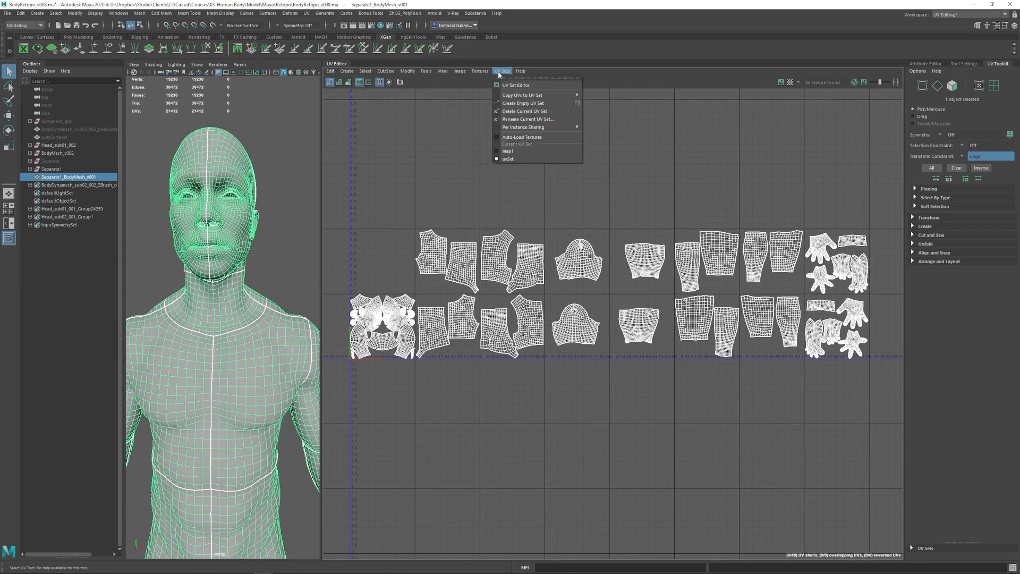
left_click(513, 152)
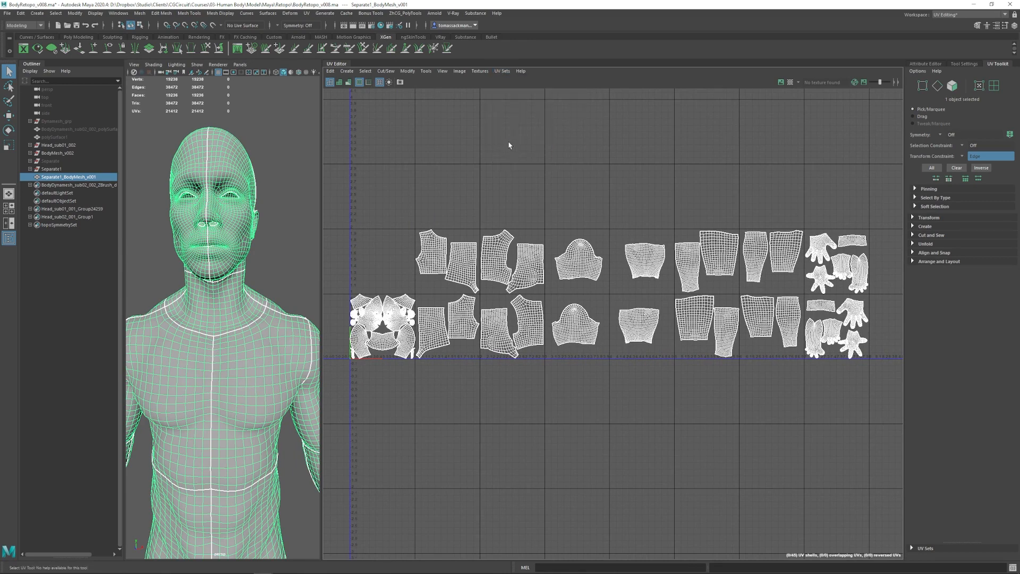
left_click(502, 71)
left_click(502, 72)
- Select all torso, arm, leg and hand UV shells outside the first tile, leaving the head shells unselected
right_click_drag(742, 287, 642, 257, "alt")
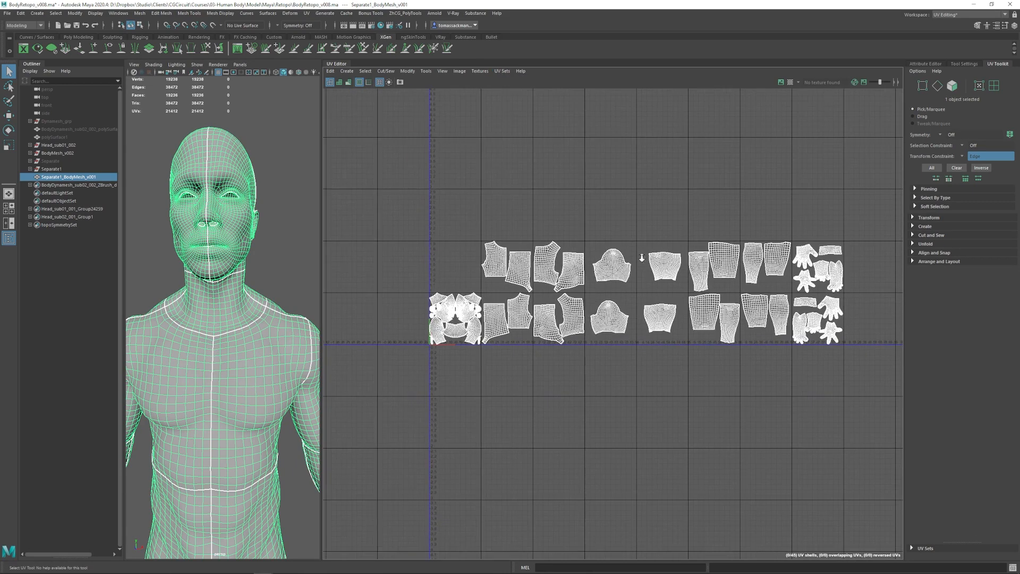
right_click_drag(821, 270, 795, 260)
left_click_drag(499, 219, 845, 396)
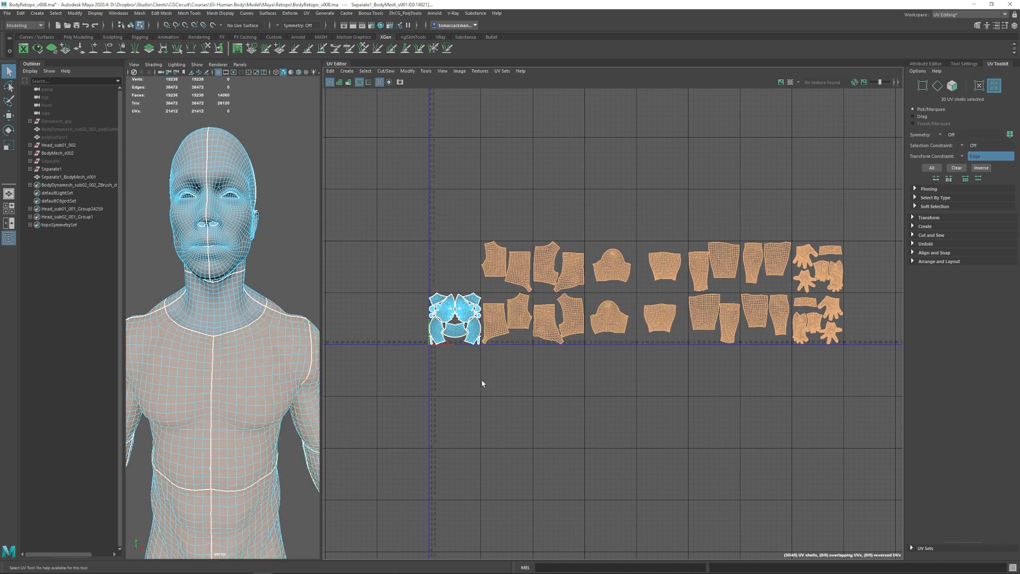
scroll(627, 279, "down", 1)
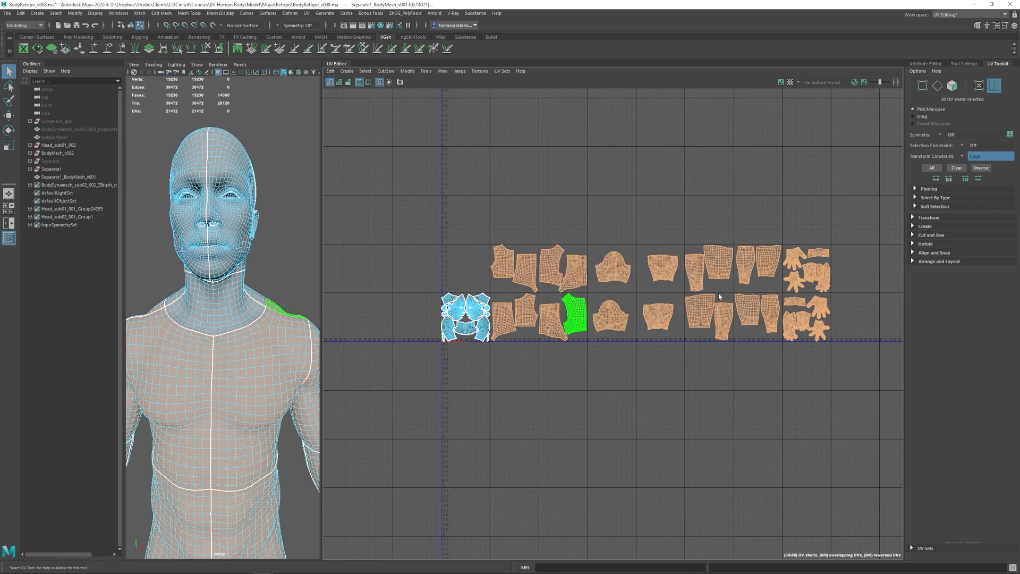
scroll(627, 296, "down", 1)
middle_click_drag(589, 264, 548, 280, "alt")
scroll(548, 280, "up", 2)
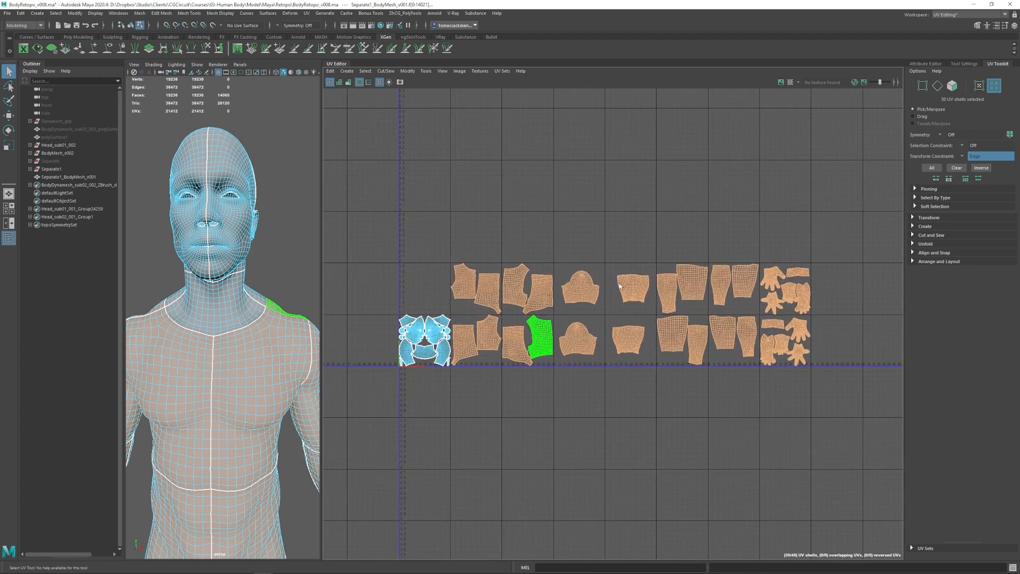